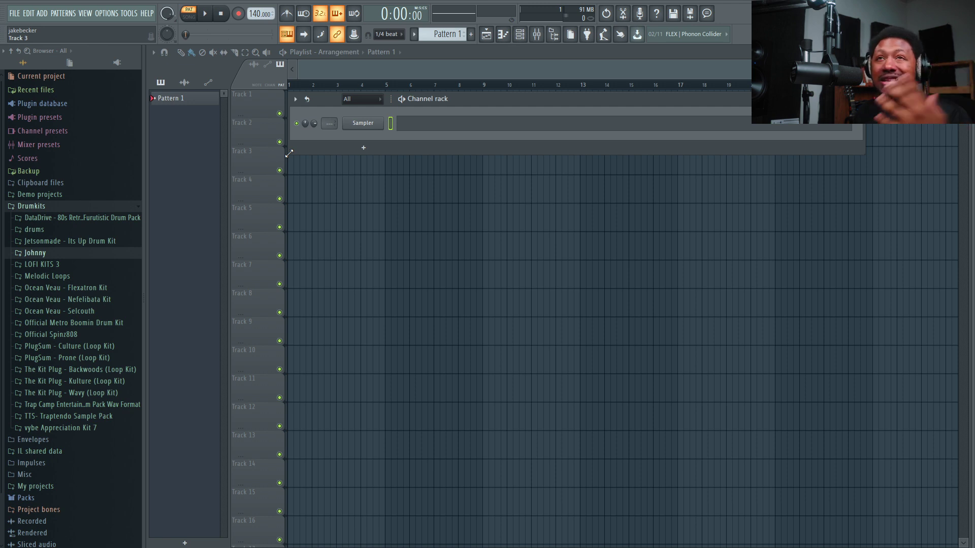
Step: Drag the Channel rack down toward the middle of the playlist, clear of the top tracks
drag(491, 99, 499, 137)
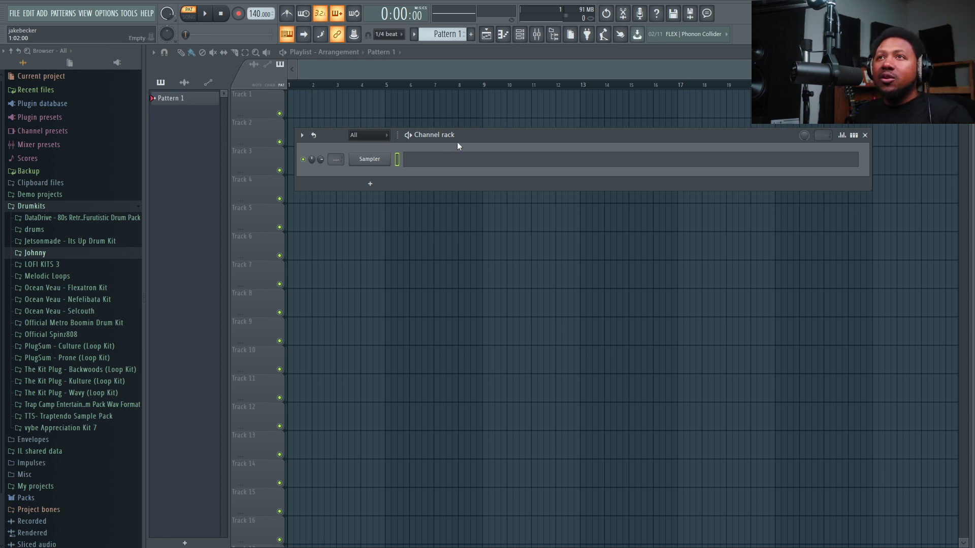
drag(458, 136, 454, 144)
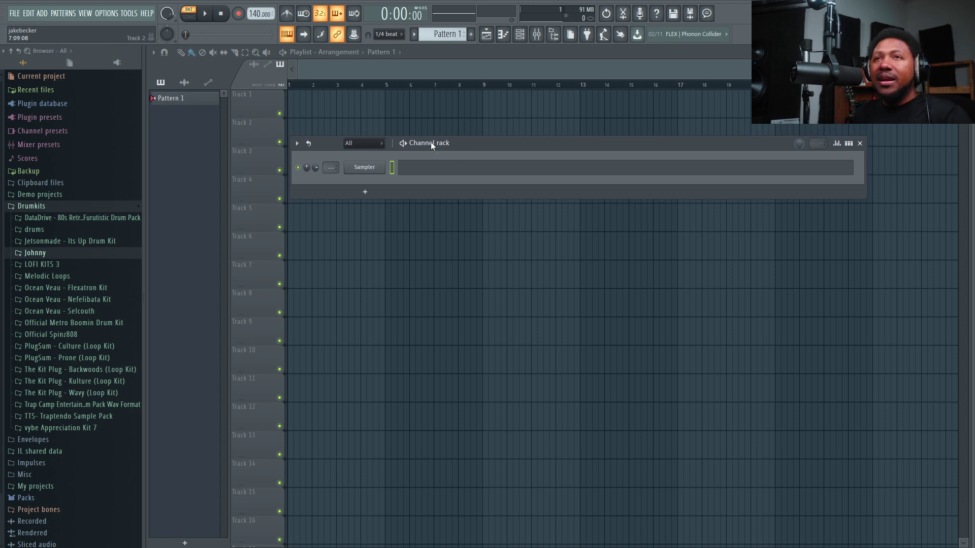
drag(445, 146, 467, 209)
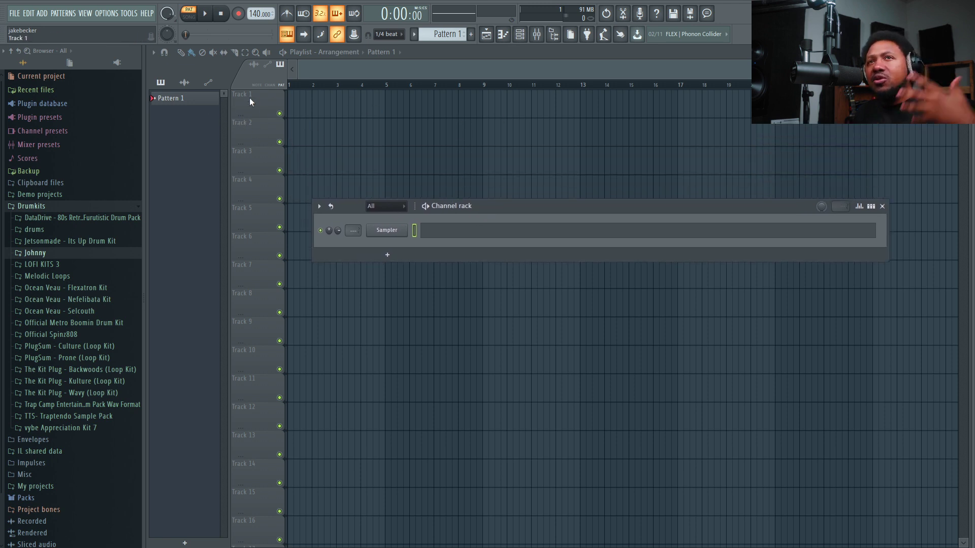
click(107, 13)
Step: Open the audio device settings and keep ASIO Link Pro as the device at 44100 Hz
click(140, 47)
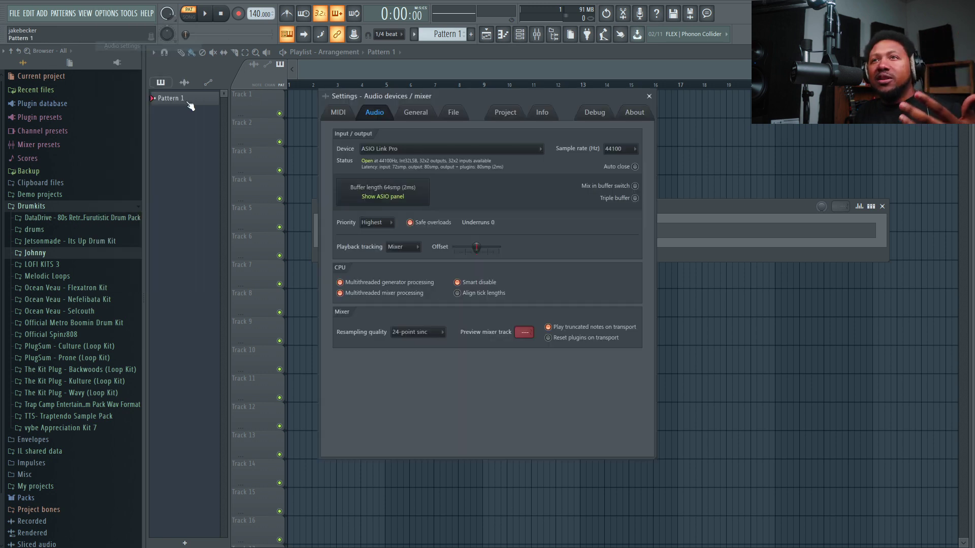
click(424, 149)
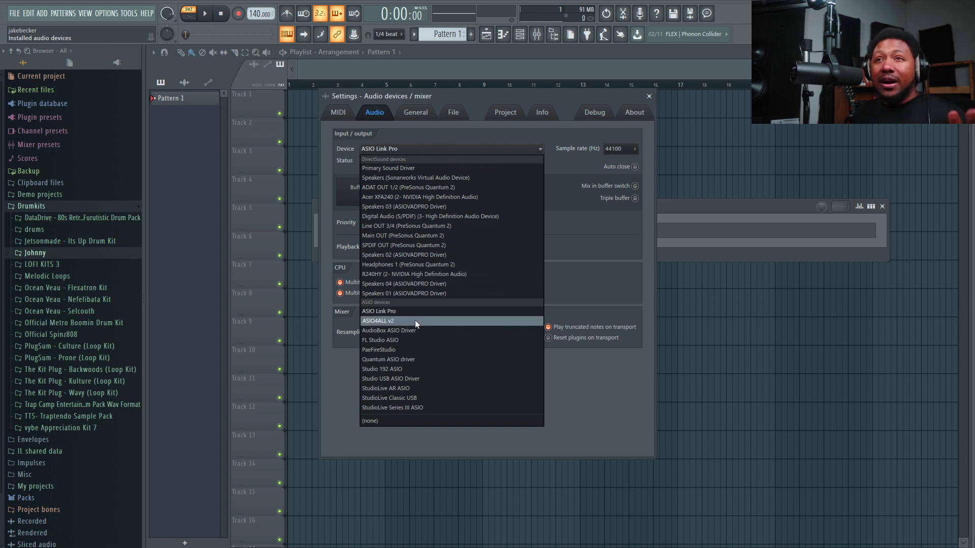
click(592, 235)
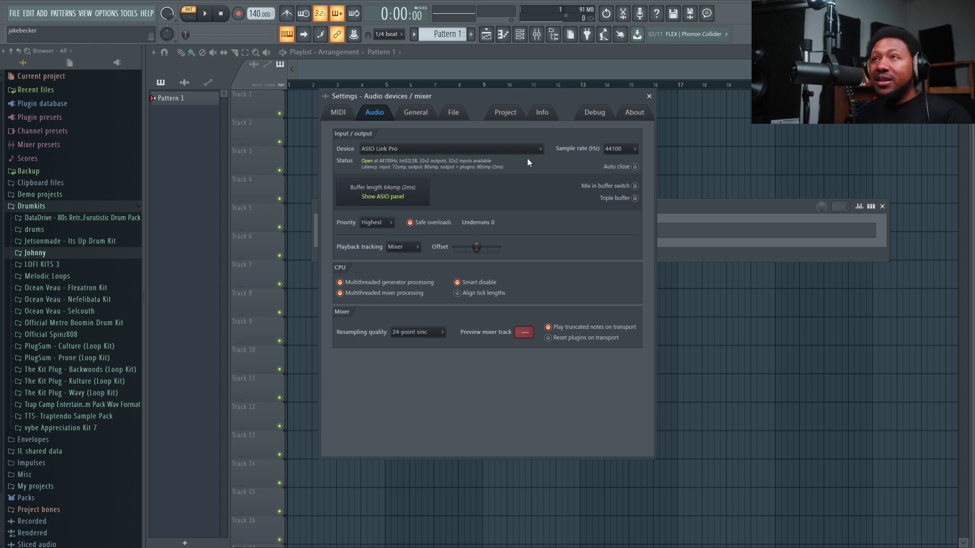
Step: Close the audio settings and set Track 1 as an audio track linked to Insert 1
click(649, 96)
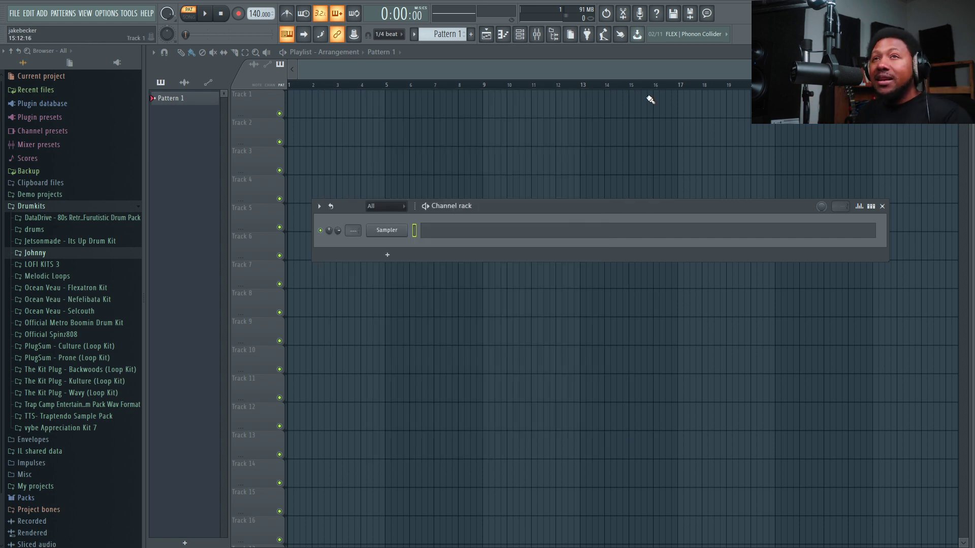
right_click(255, 112)
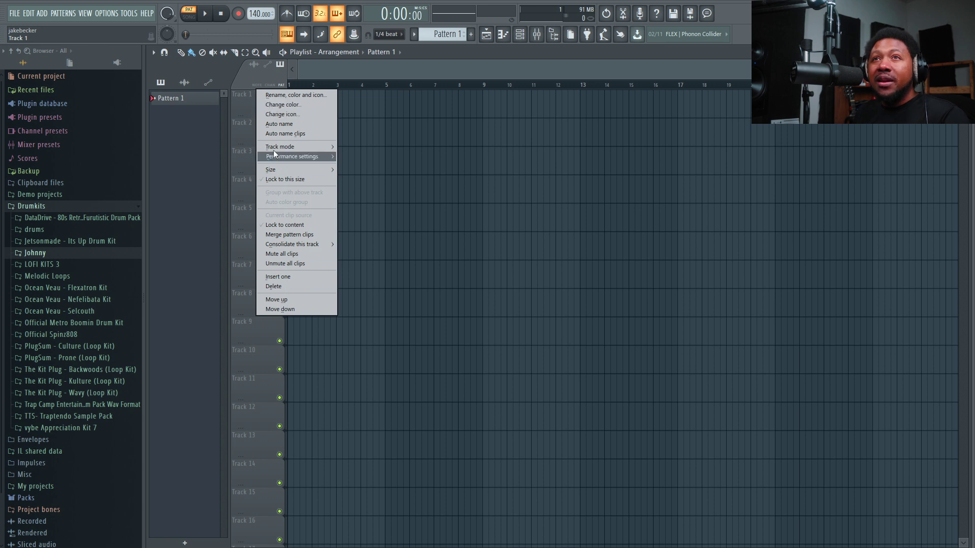
mouse_move(276, 146)
mouse_move(368, 156)
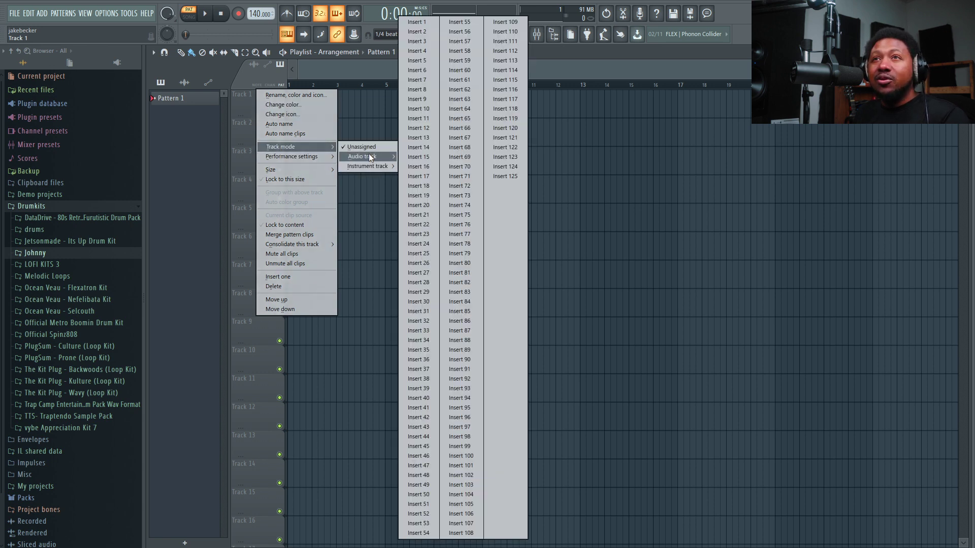
click(429, 23)
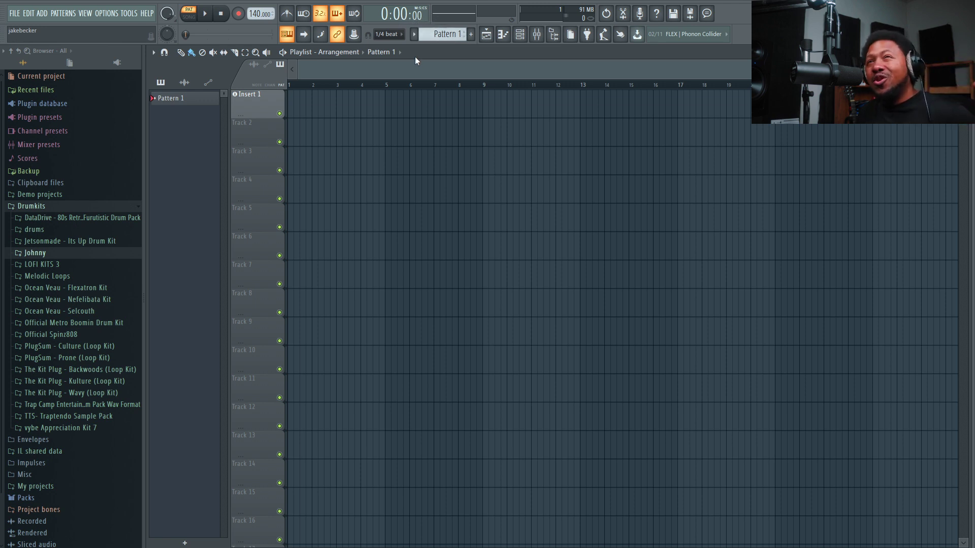
click(536, 34)
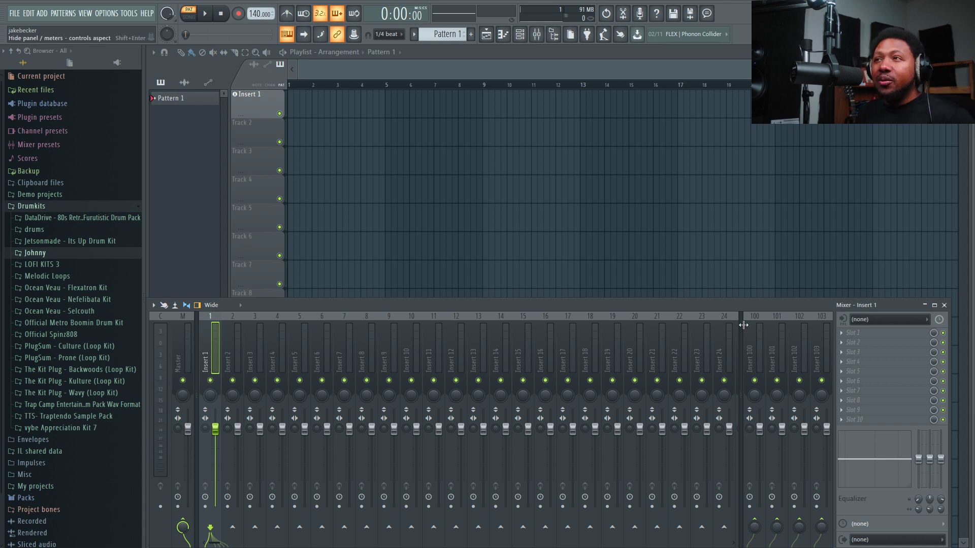
Step: Set mixer Insert 1's input to Mic/Line/Inst In 1 and close the ASIO Link Pro window
click(869, 319)
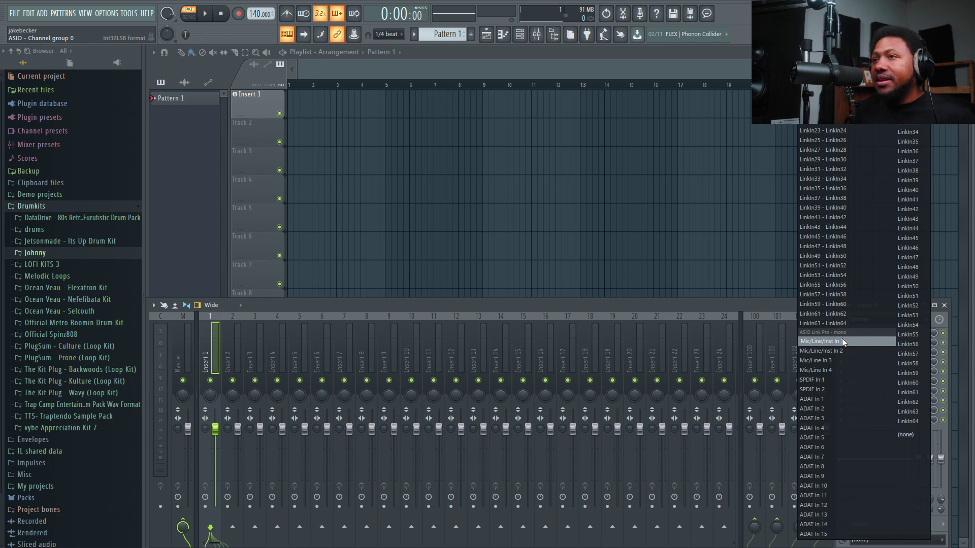
click(841, 338)
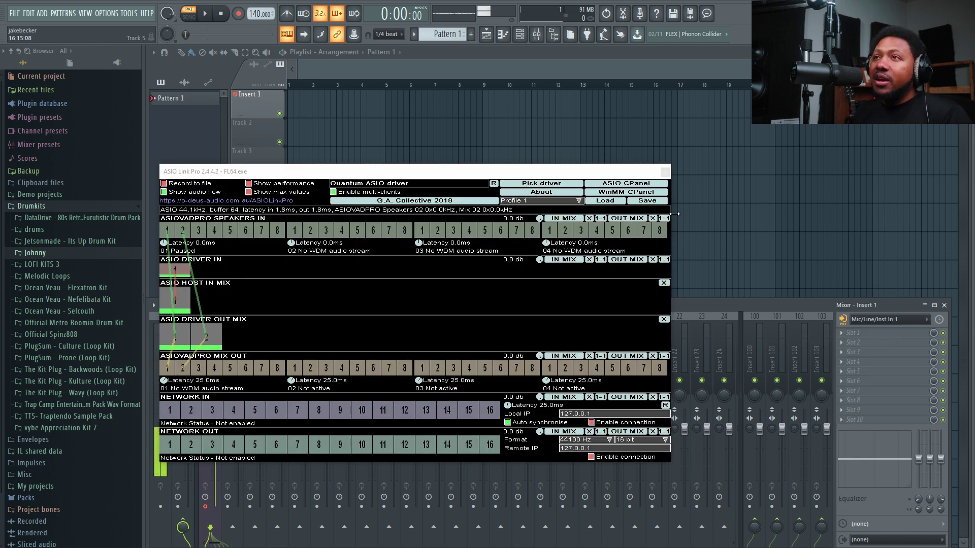
click(668, 174)
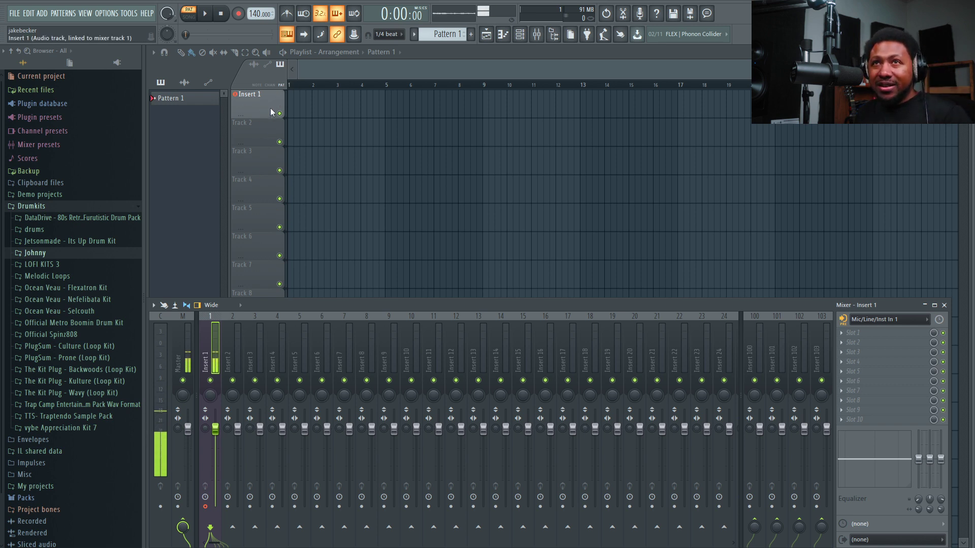
Step: In Song mode, arm recording and capture an eight-second vocal clip after the count-in
click(188, 16)
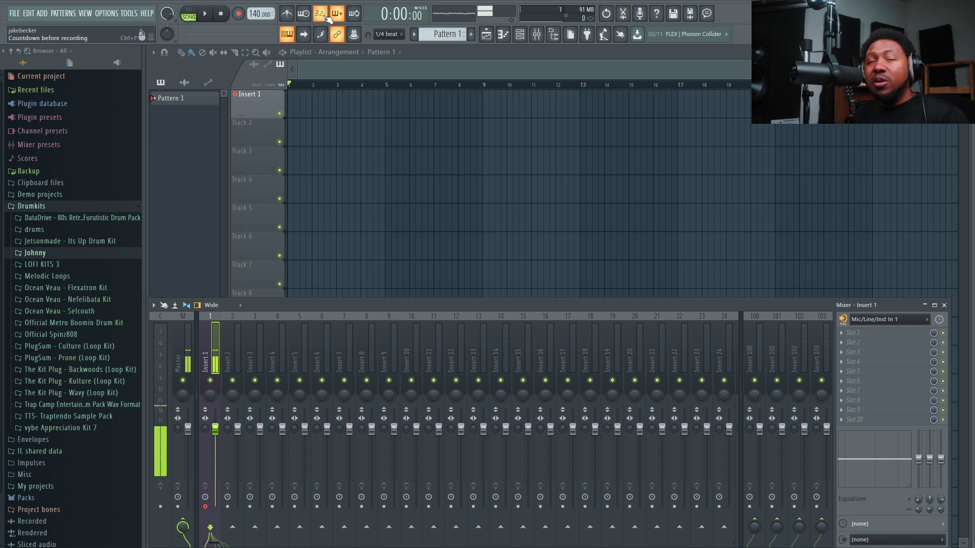
click(240, 15)
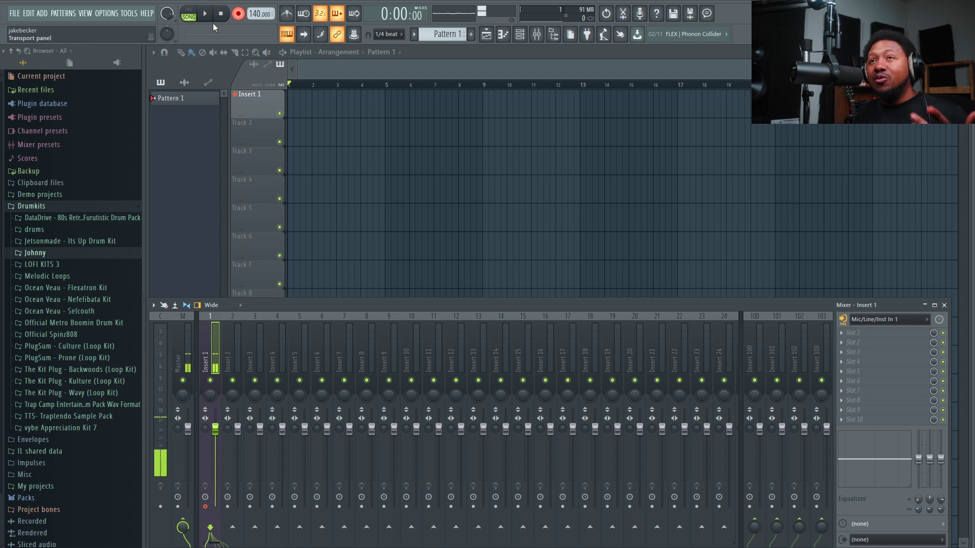
click(205, 14)
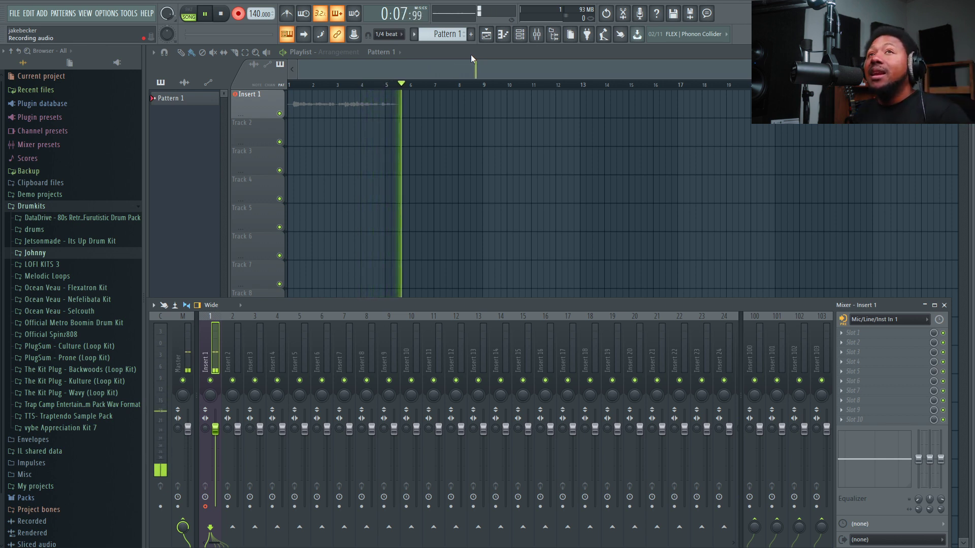
key(space)
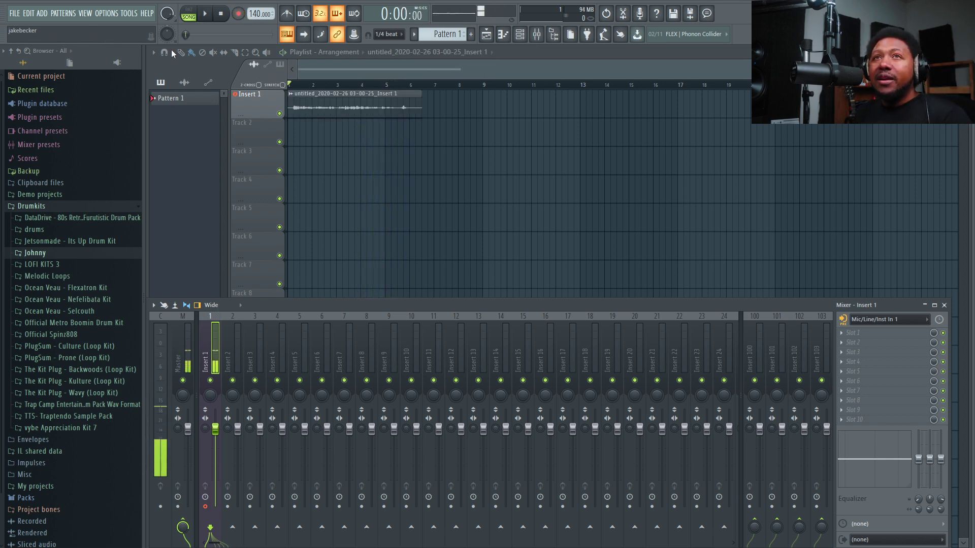
Step: Play back the first recorded vocal clip to check it
click(205, 15)
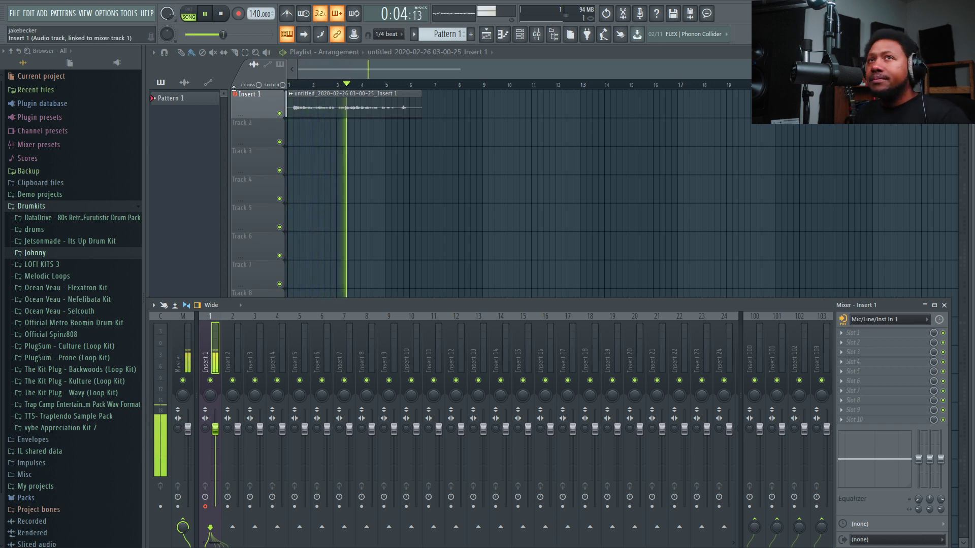
scroll(230, 34, up, 5)
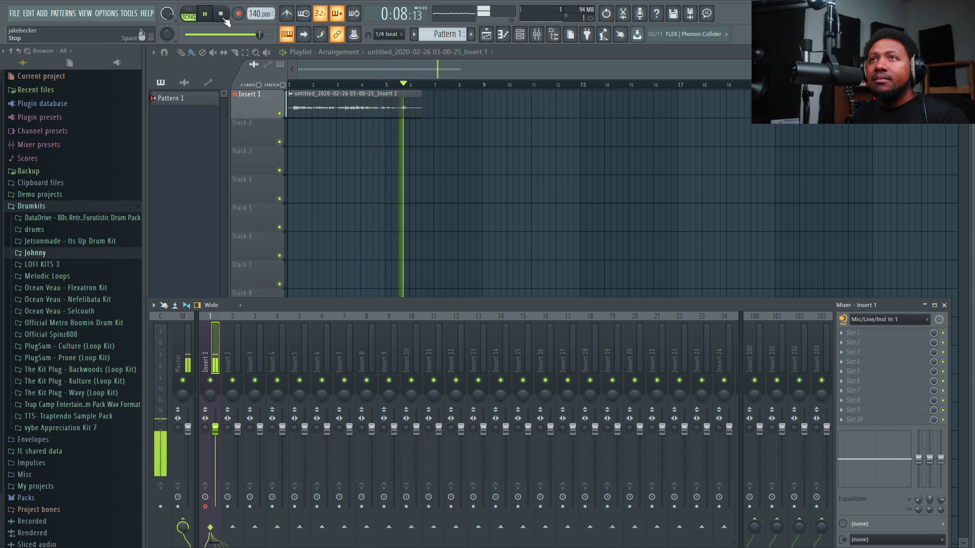
click(221, 14)
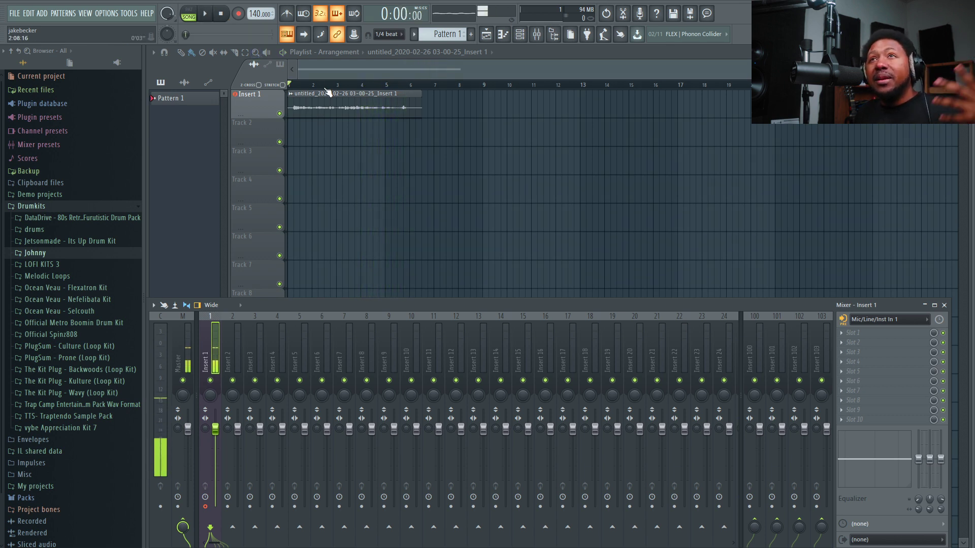
Step: Hide the mixer and record a second vocal take starting near bar 4
click(362, 85)
key(F9)
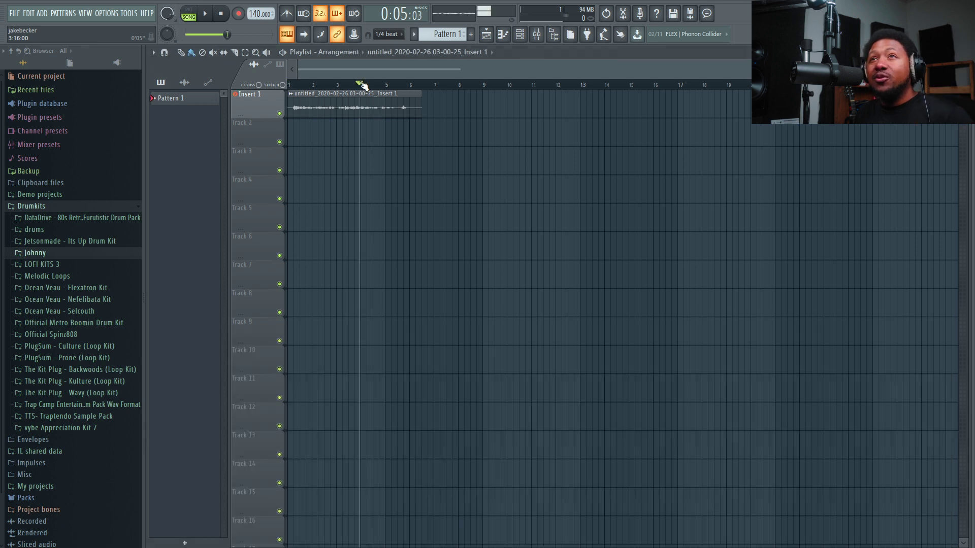
click(363, 86)
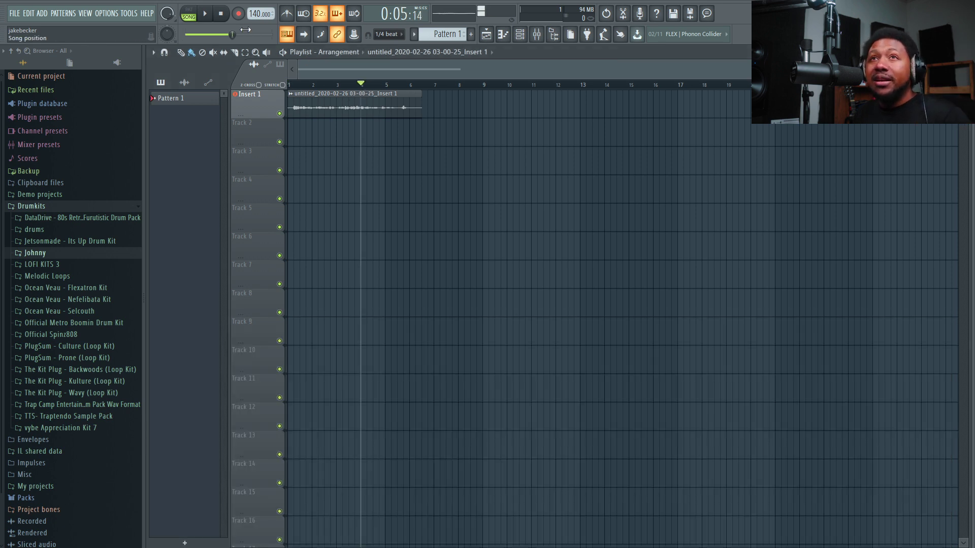
click(211, 16)
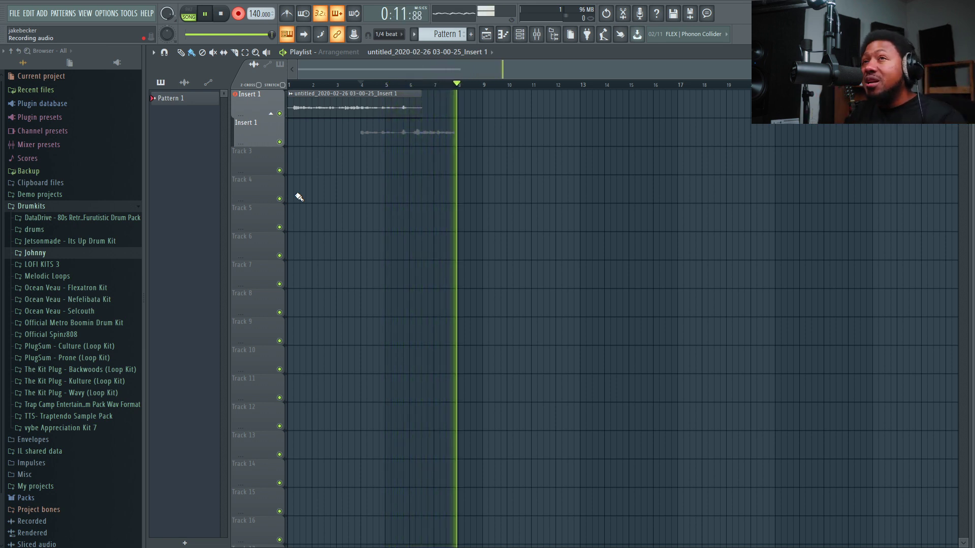
key(space)
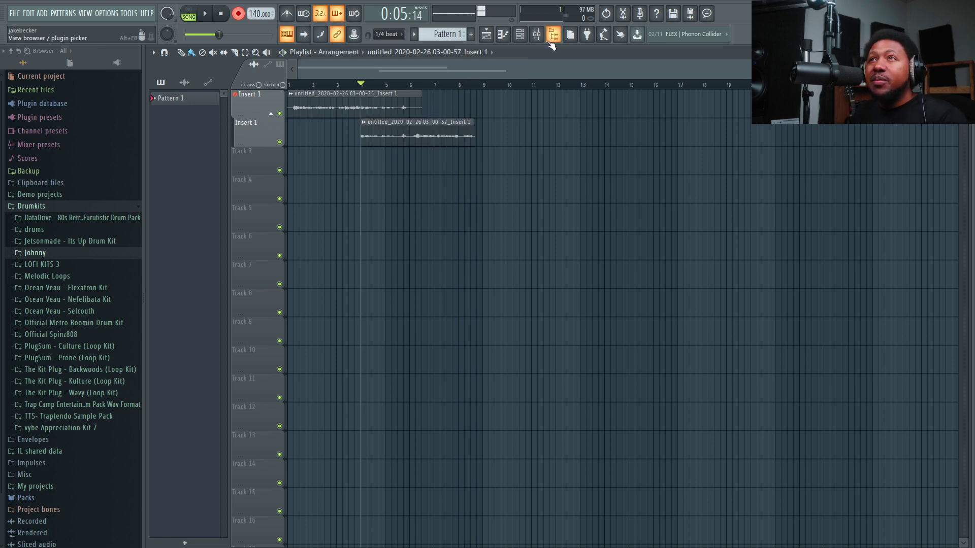
Step: Trim the start of the second clip and the end of the first clip
click(537, 34)
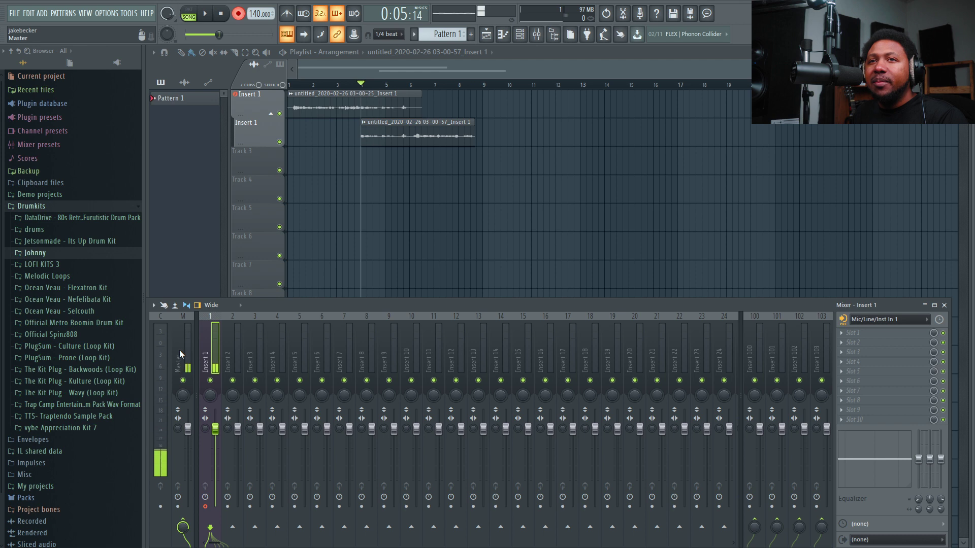
drag(361, 138, 409, 142)
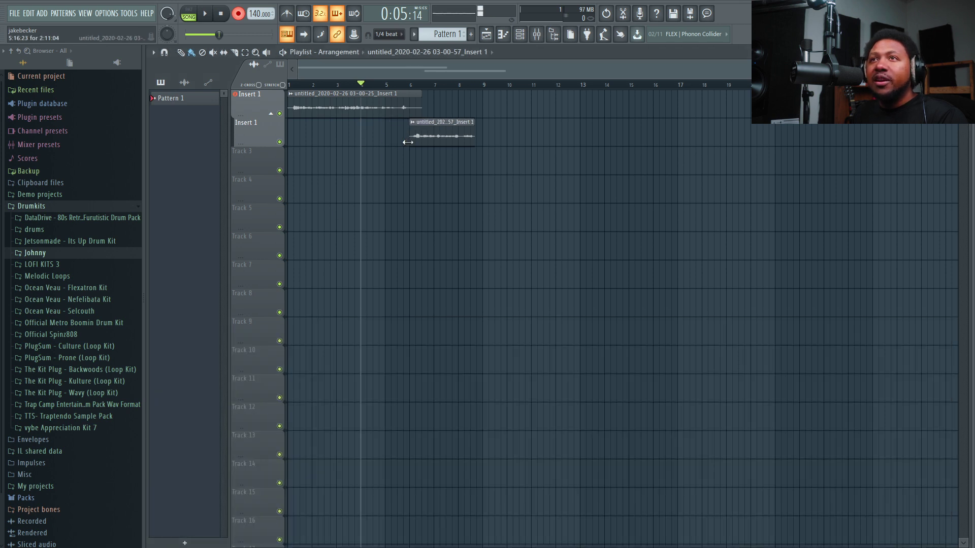
drag(420, 114, 407, 113)
Step: Move the second clip onto the top Insert 1 track right after the first
scroll(417, 88, up, 1)
scroll(417, 87, up, 2)
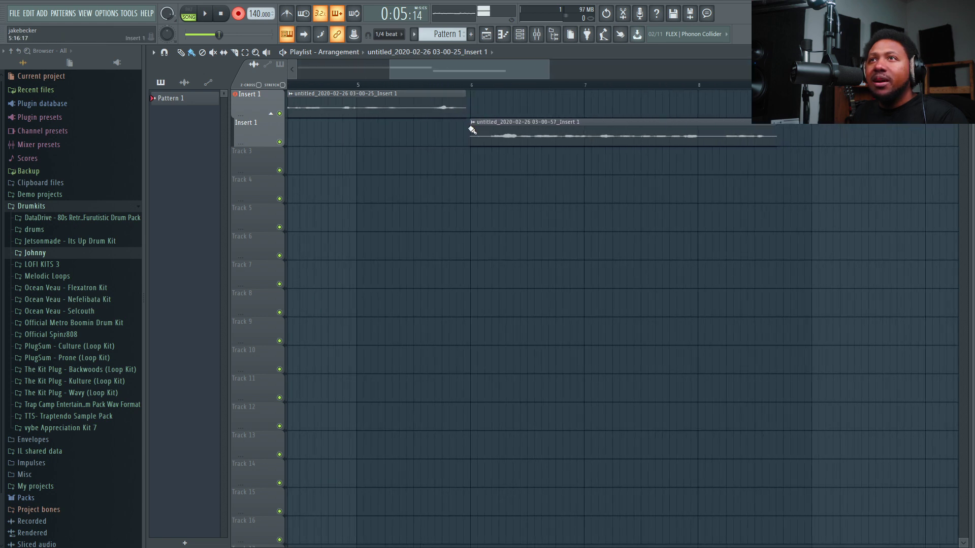
drag(474, 131, 480, 103)
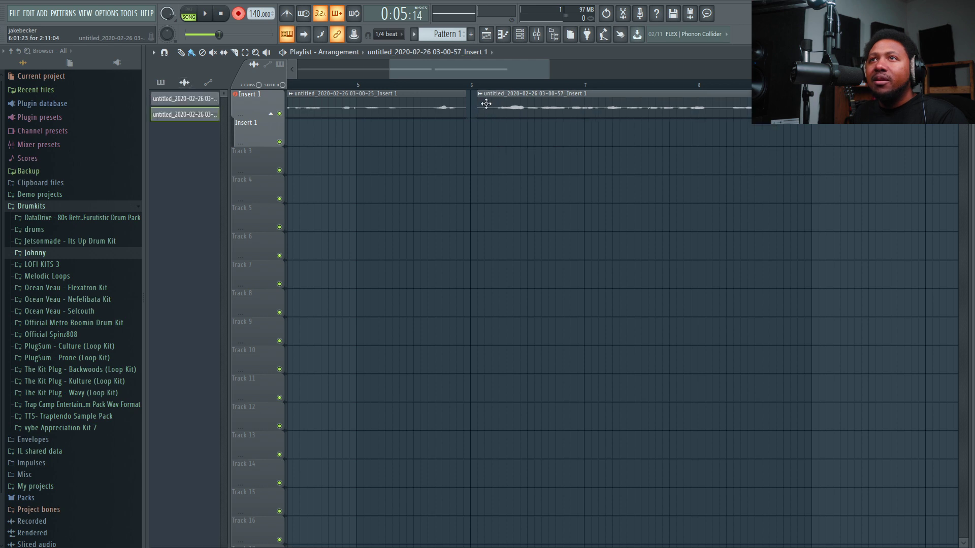
scroll(458, 95, down, 1)
scroll(458, 92, down, 2)
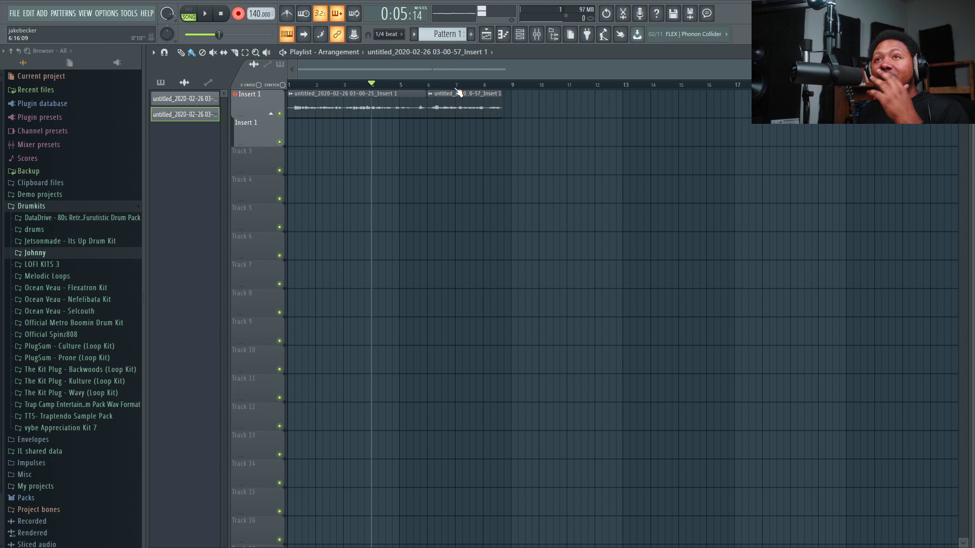
Step: Reopen the mixer with F9, showing Insert 1 and its Mic/Line/Inst In 1 input
key(F9)
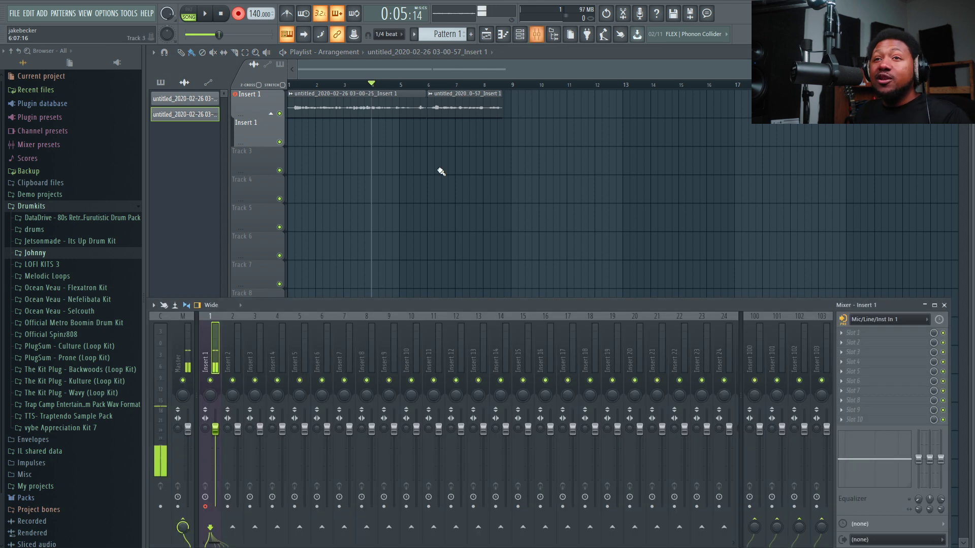